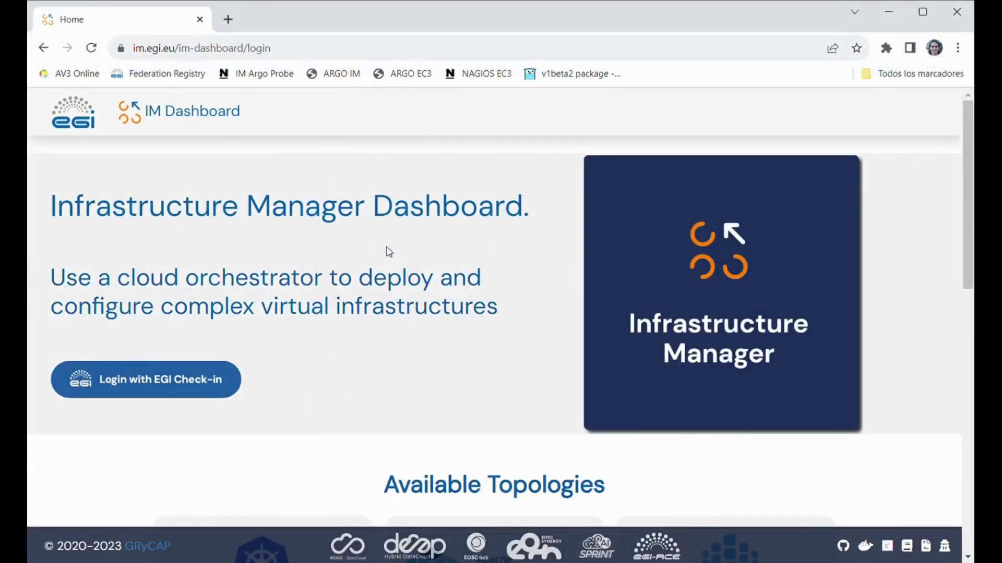
- Sign in with EGI Check-in and configure an OSCAR virtual cluster with the FaaS OSCAR Service feature
left_click(182, 388)
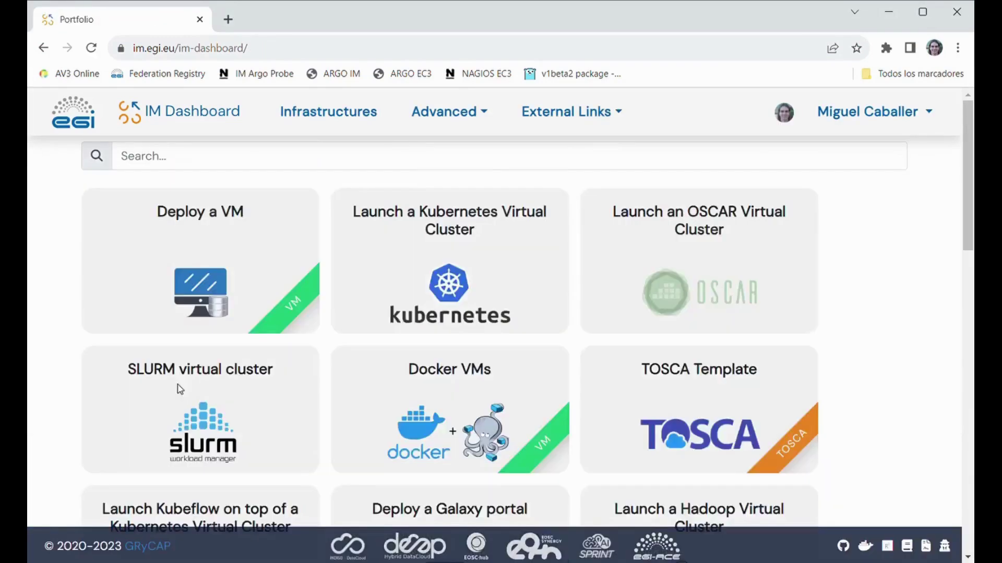
mouse_move(517, 249)
mouse_move(705, 287)
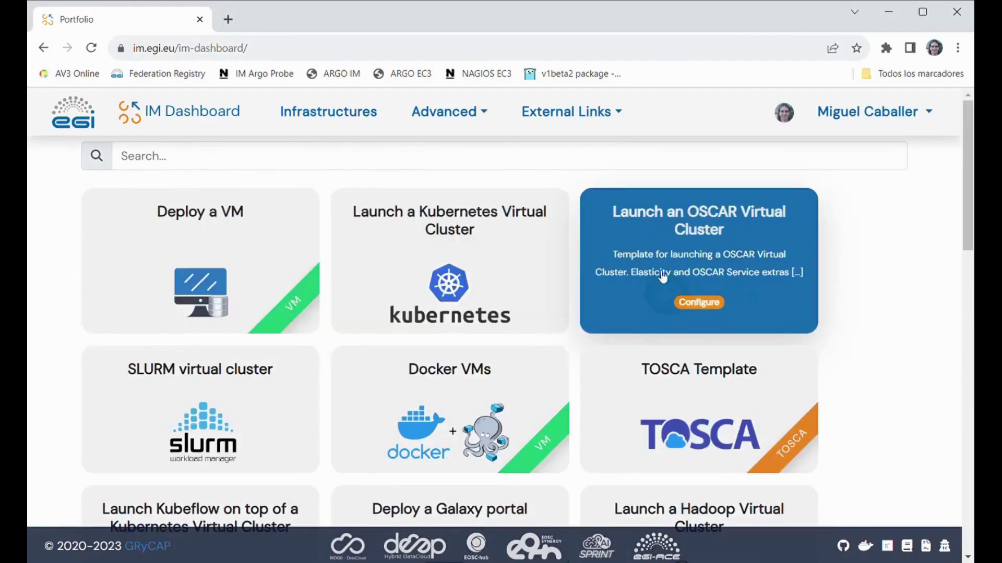
left_click(690, 303)
mouse_move(459, 261)
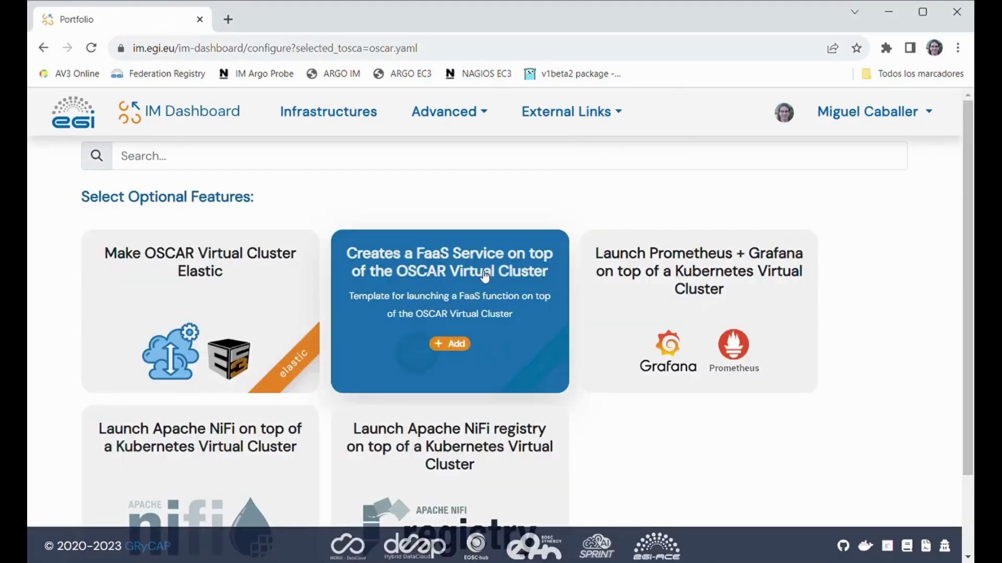
left_click(468, 346)
scroll(502, 308, "down", 3)
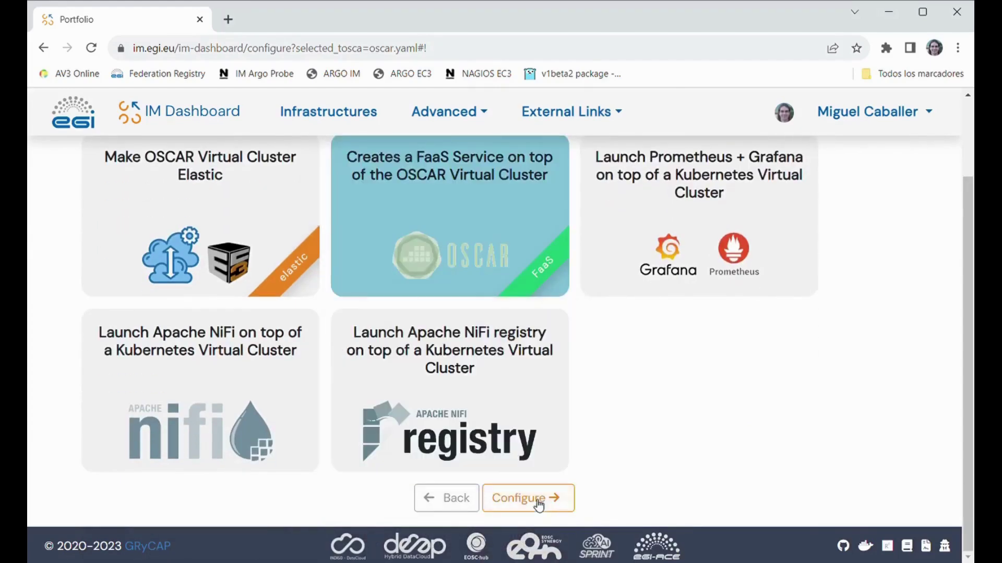
left_click(536, 500)
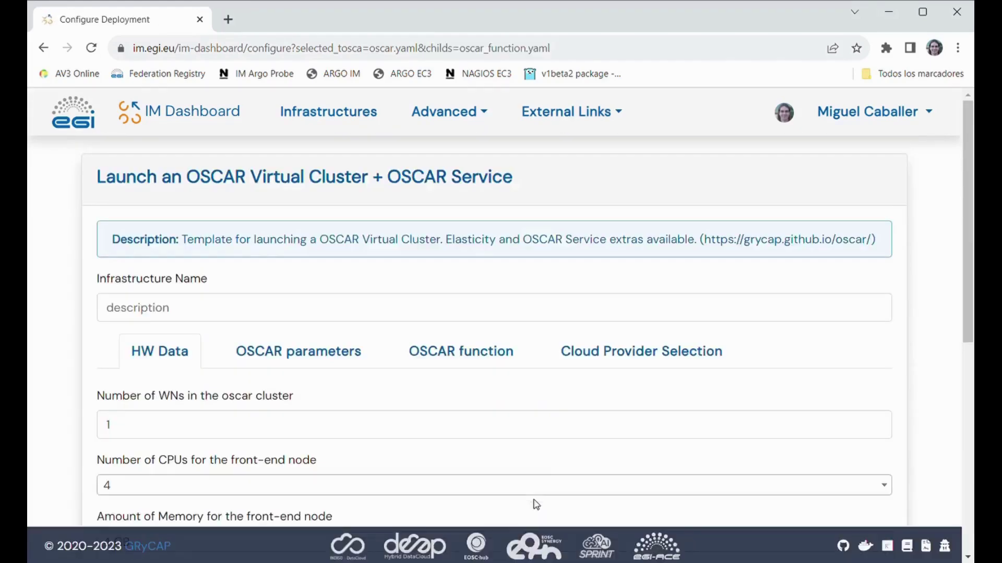
- Name the infrastructure 'OSCAR function test'
left_click(191, 313)
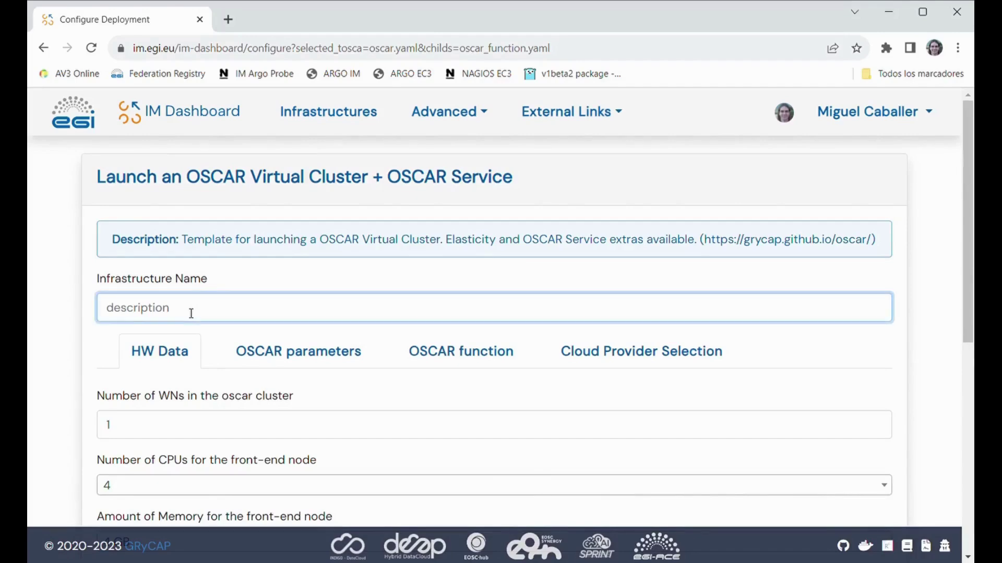
type("OSCAR f")
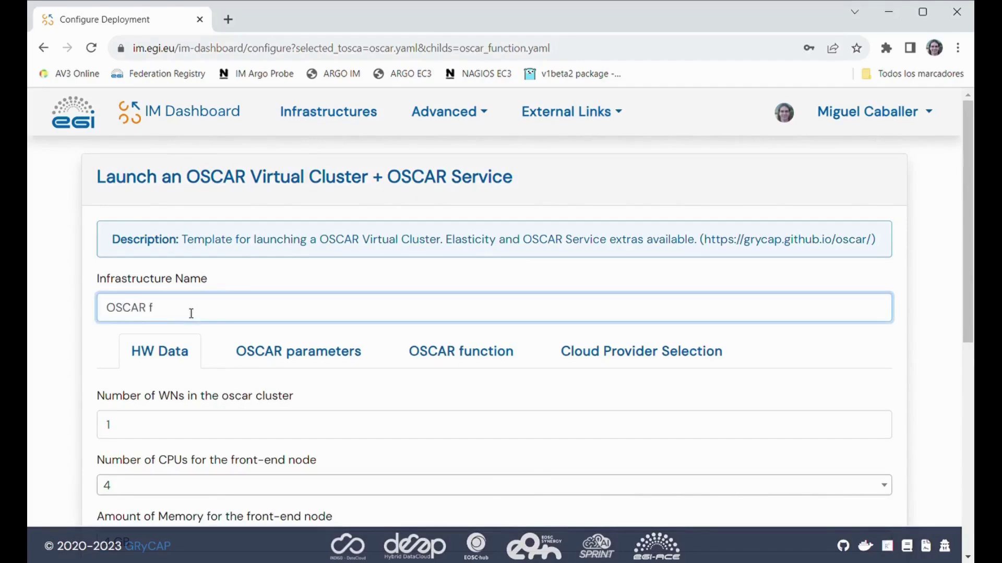
type("unction test")
scroll(203, 389, "down", 4)
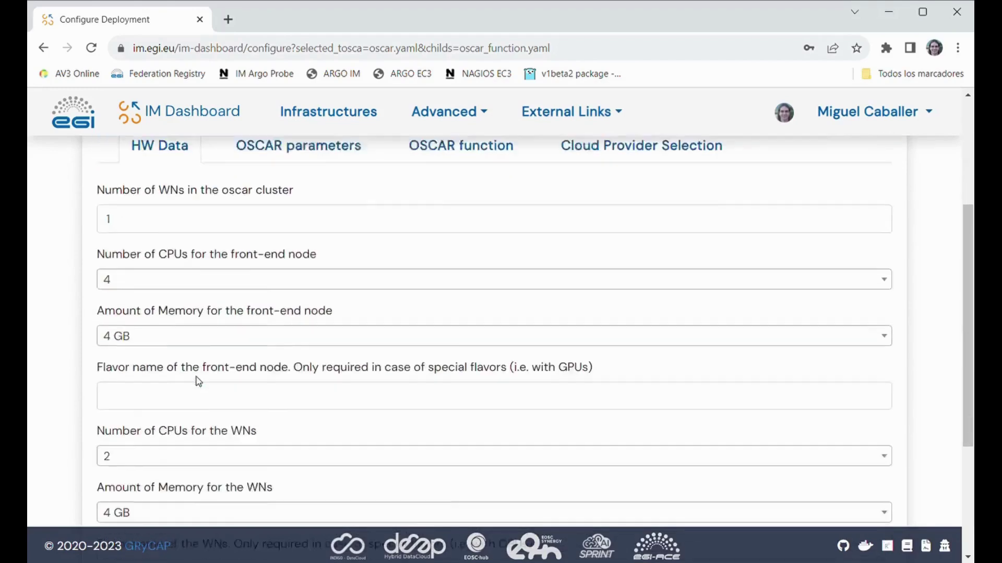
scroll(198, 381, "down", 2)
scroll(205, 402, "down", 1)
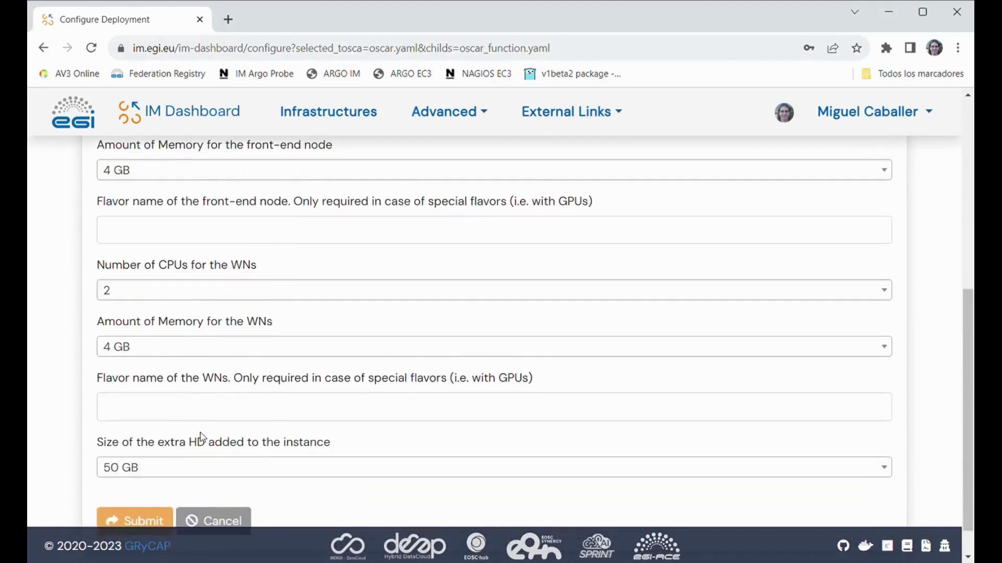
scroll(202, 437, "down", 1)
scroll(244, 416, "up", 3)
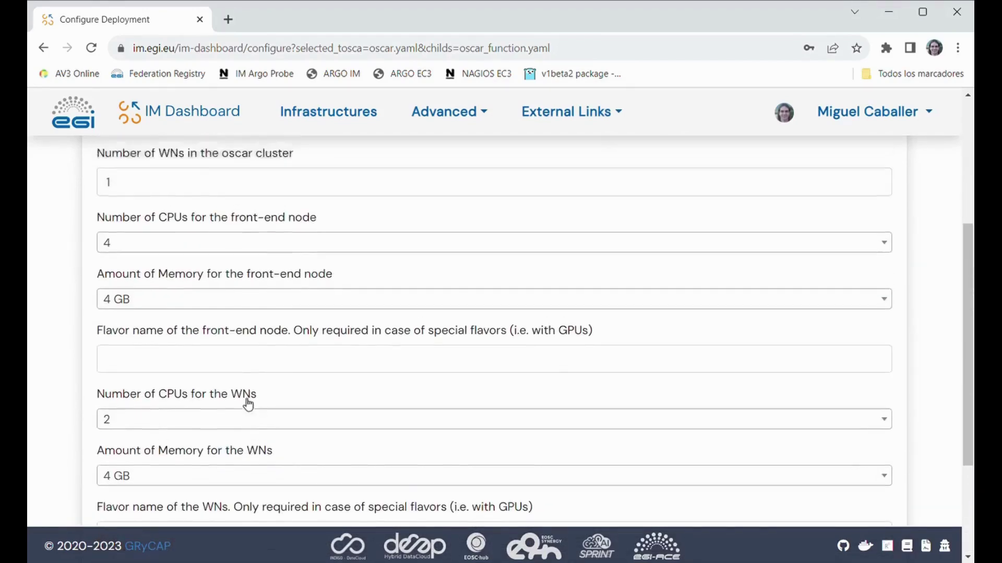
scroll(248, 405, "up", 3)
- In OSCAR parameters, set the Kubernetes access token and the OSCAR and MinIO passwords
left_click(309, 238)
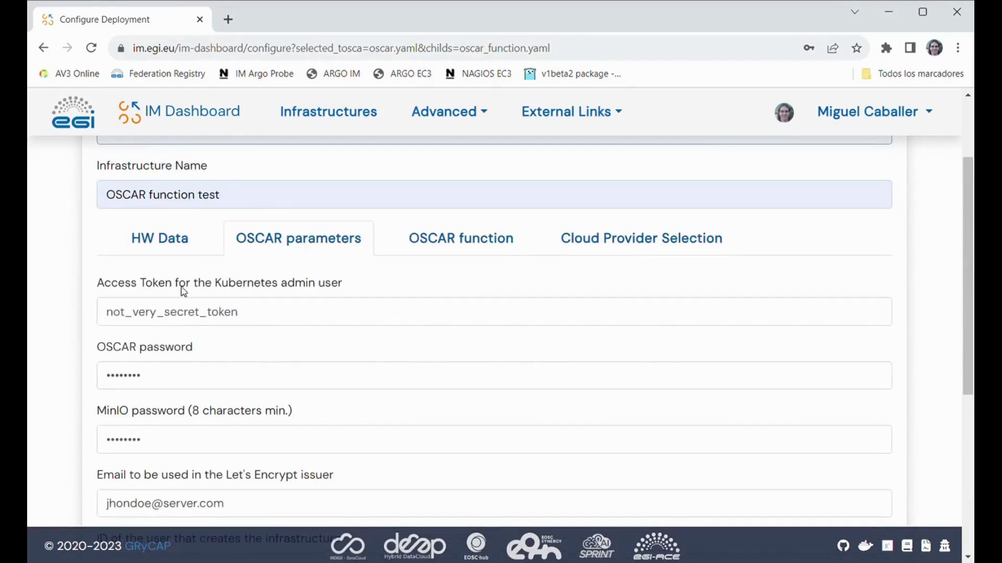
double_click(186, 312)
type("grycap")
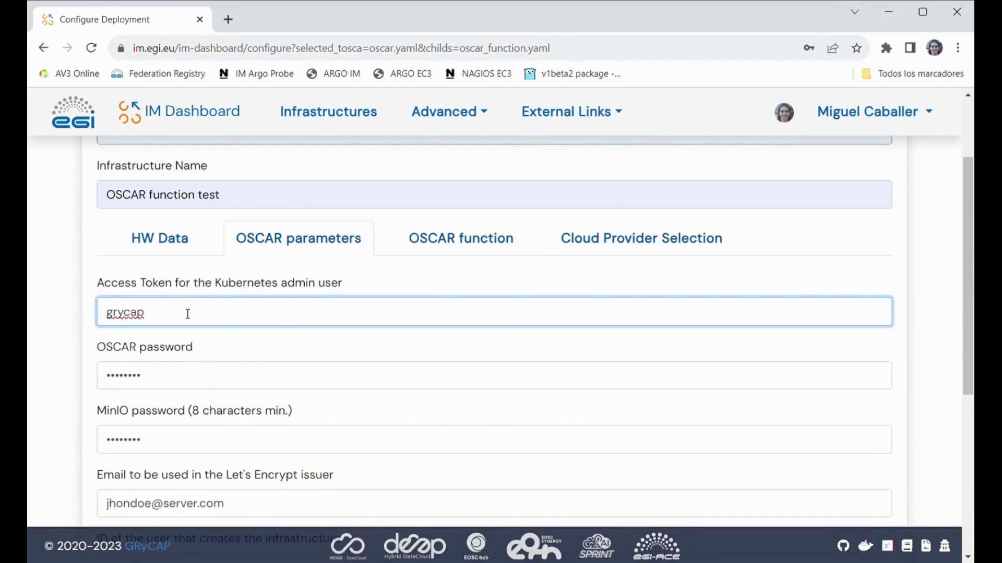
type("01")
key("Tab")
type("grycap01")
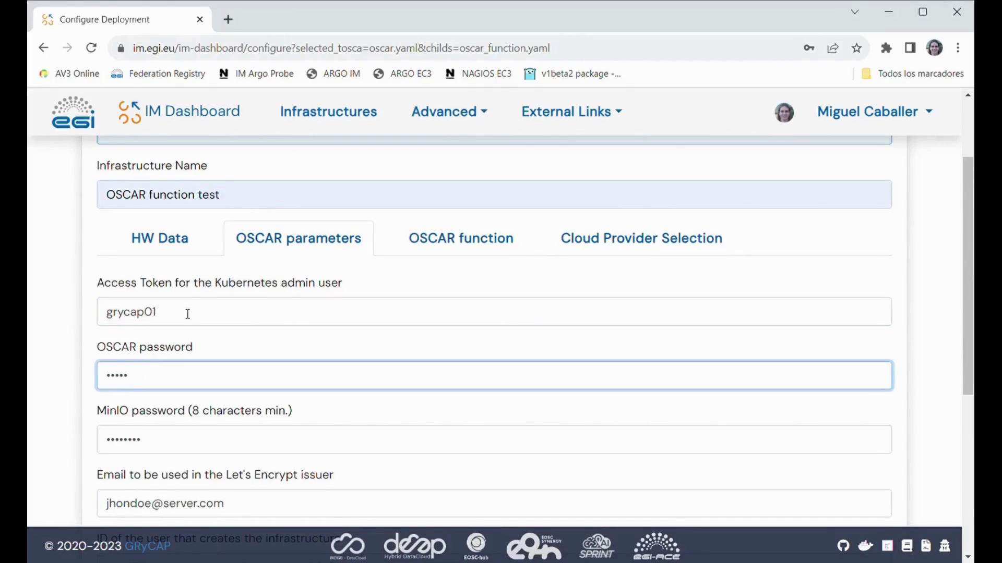
key("Tab")
type("g")
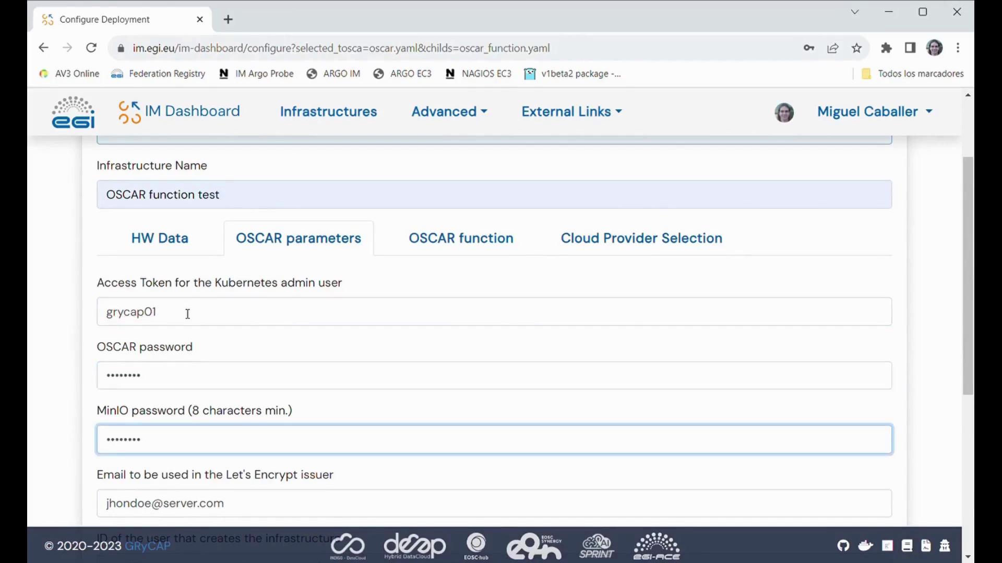
type("rycap01")
- Fill in the user's e-mail address for Let's Encrypt
scroll(191, 365, "down", 1)
key("Tab")
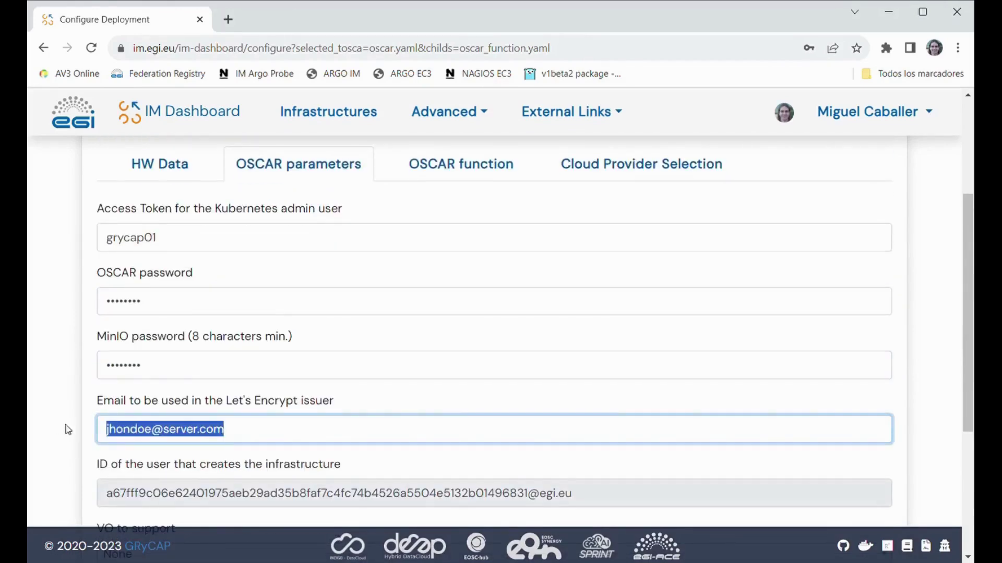
type("m")
left_click(197, 458)
scroll(293, 329, "down", 2)
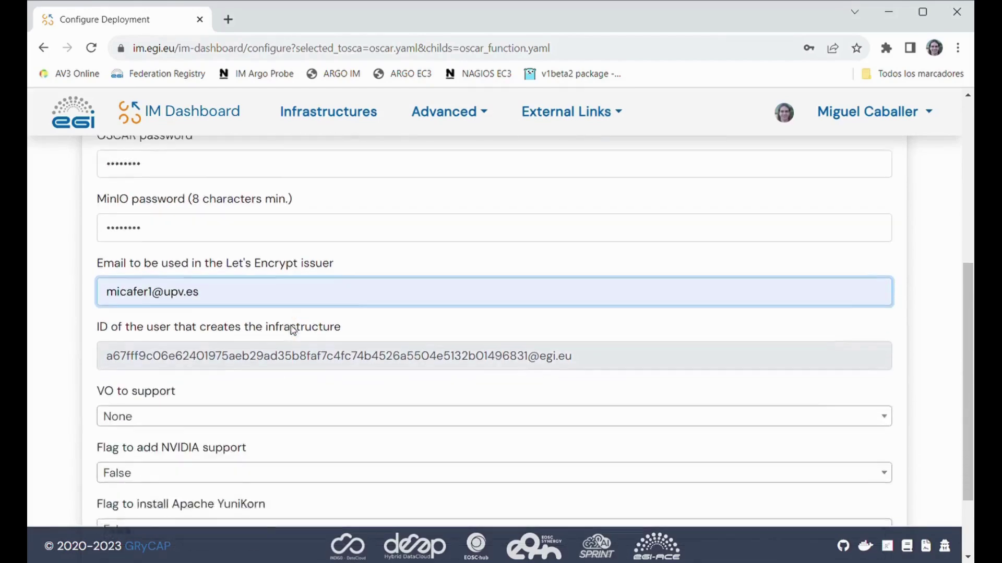
scroll(288, 328, "down", 1)
scroll(290, 328, "up", 5)
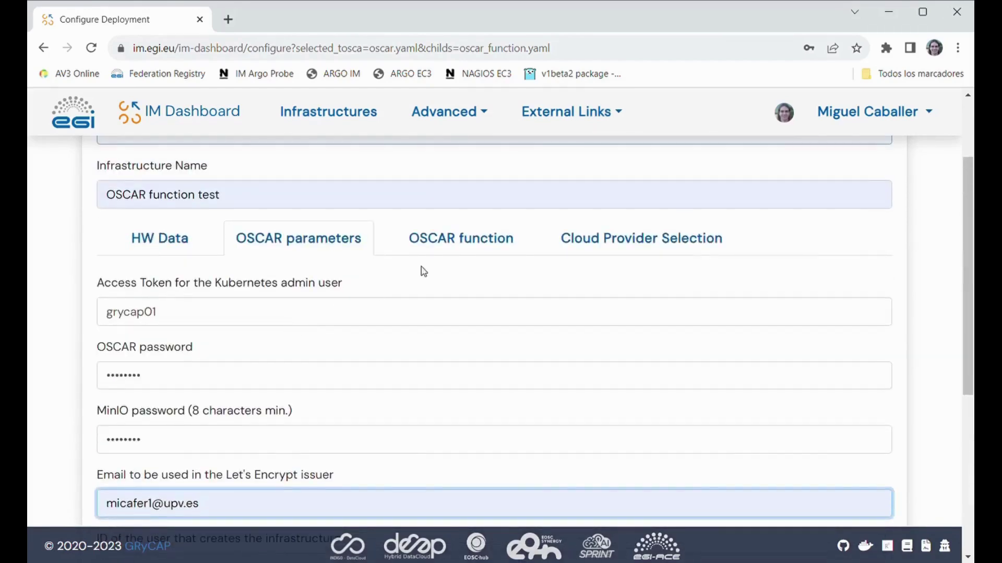
- Name the OSCAR function blurry-faces with 2Gi memory and 1.0 CPU
left_click(432, 240)
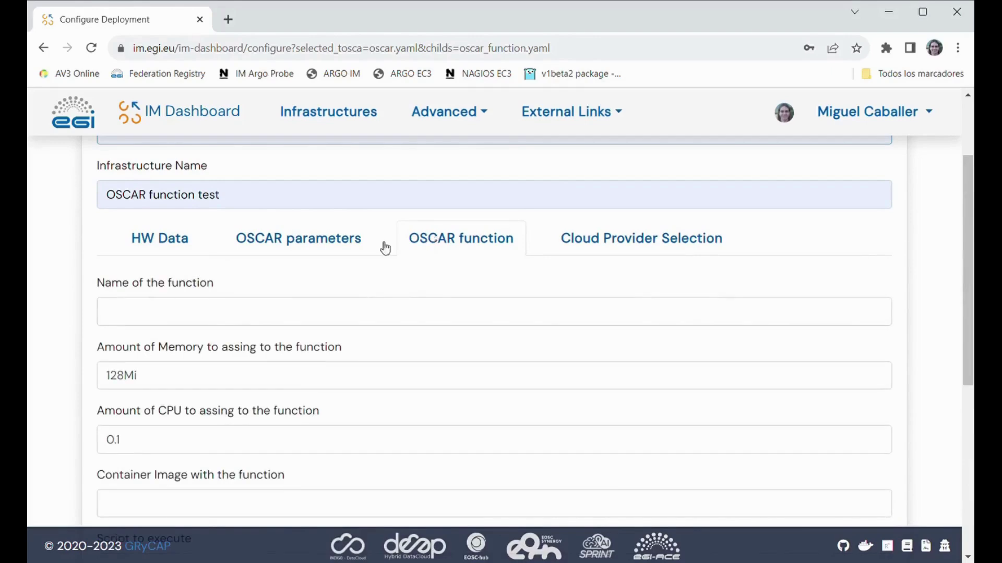
left_click(200, 313)
left_click(208, 351)
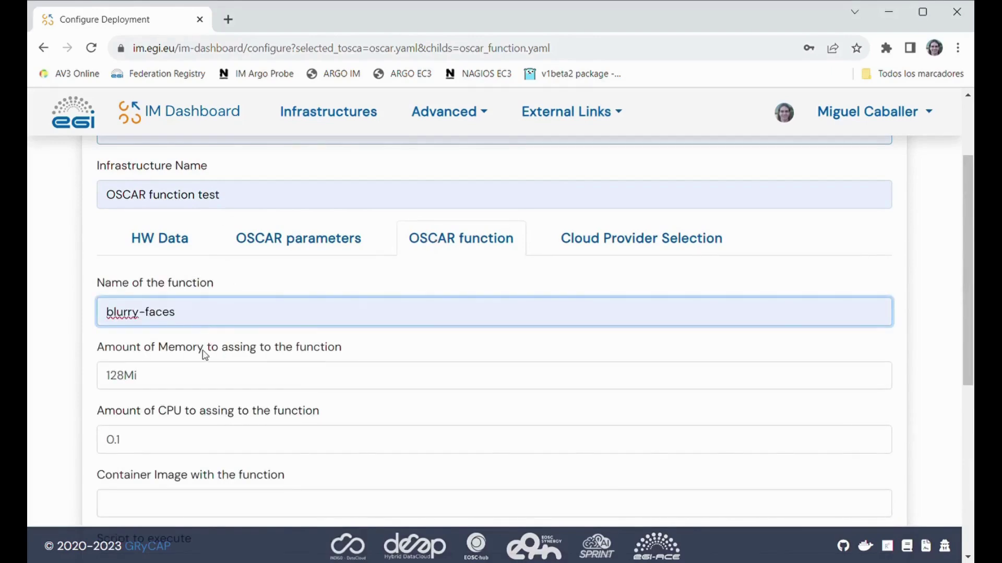
scroll(205, 355, "down", 2)
left_click_drag(194, 313, 87, 295)
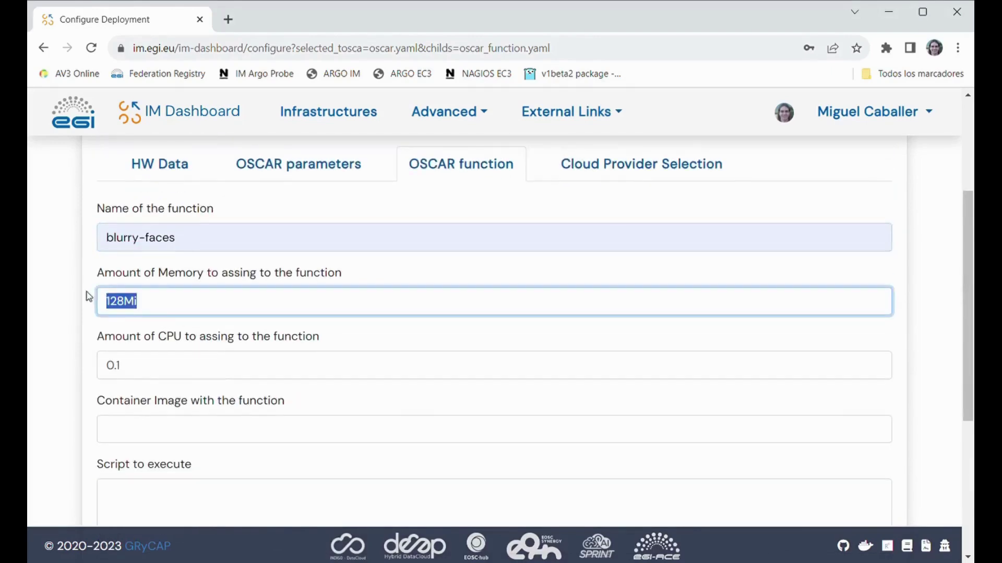
type("2Gi")
left_click_drag(170, 366, 49, 369)
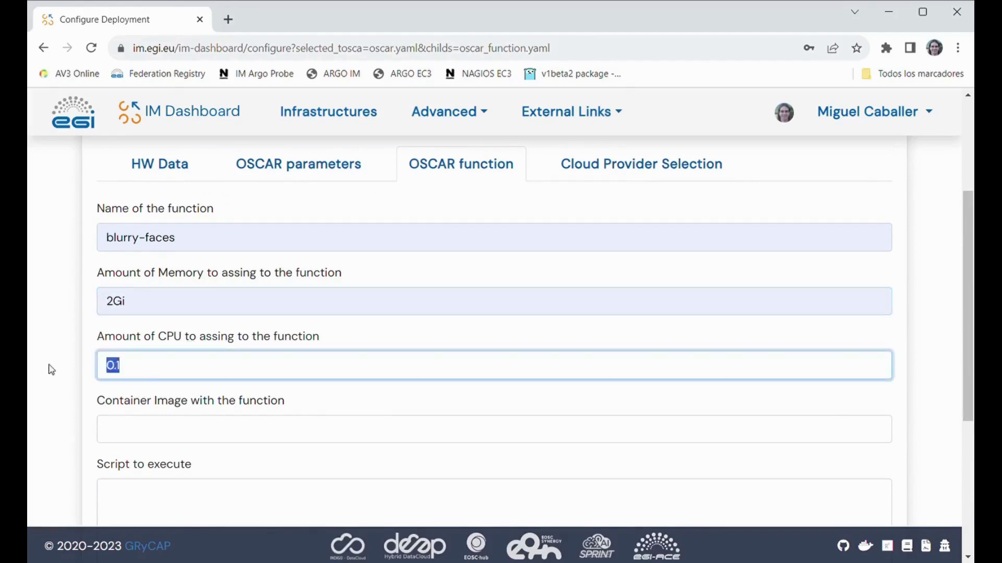
type("1.0")
- Set the container image to grycap/blurry-faces and paste the blurry-faces.sh script
scroll(181, 376, "down", 2)
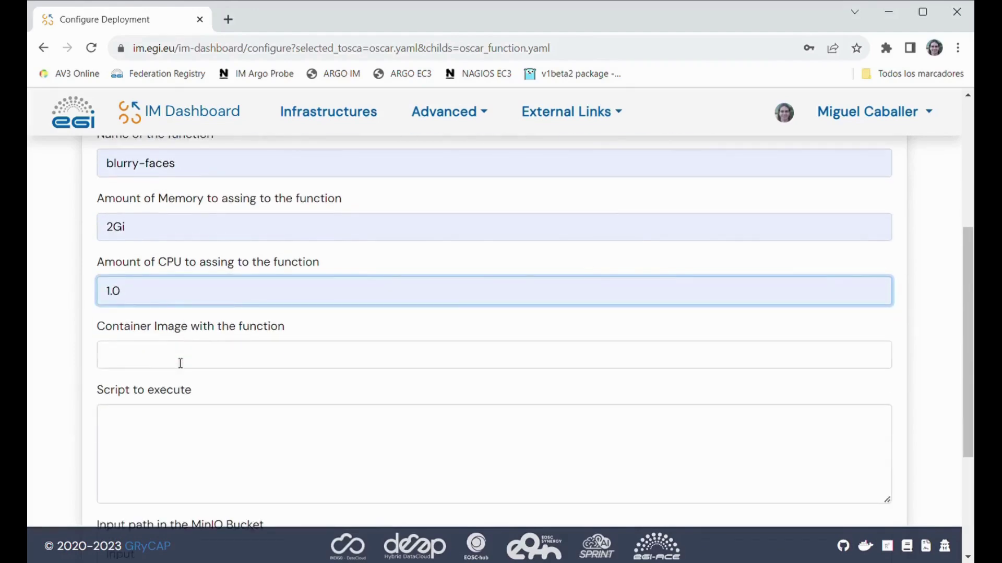
left_click(180, 362)
left_click(229, 417)
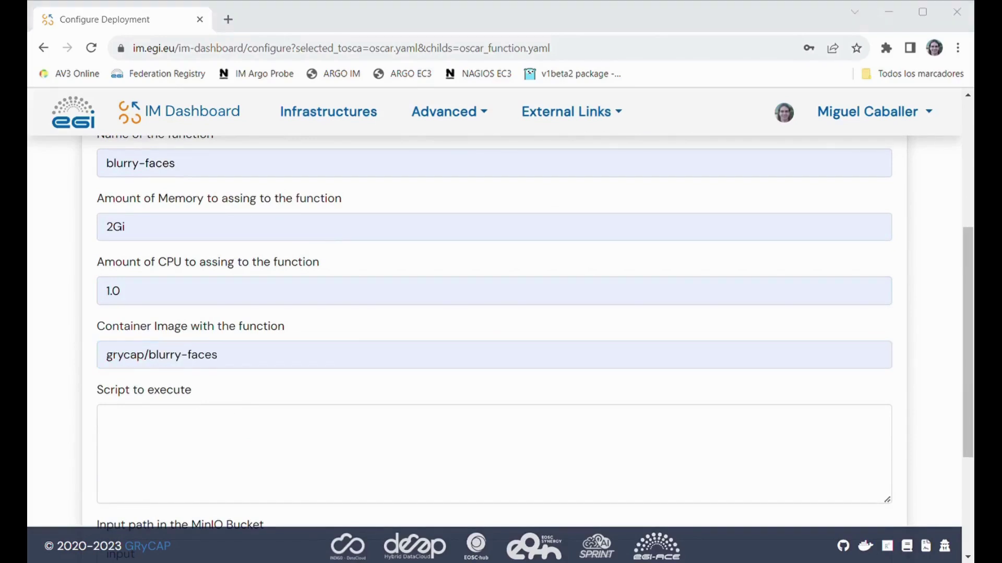
scroll(261, 440, "down", 1)
left_click(295, 365)
type("blurry-faces.sh")
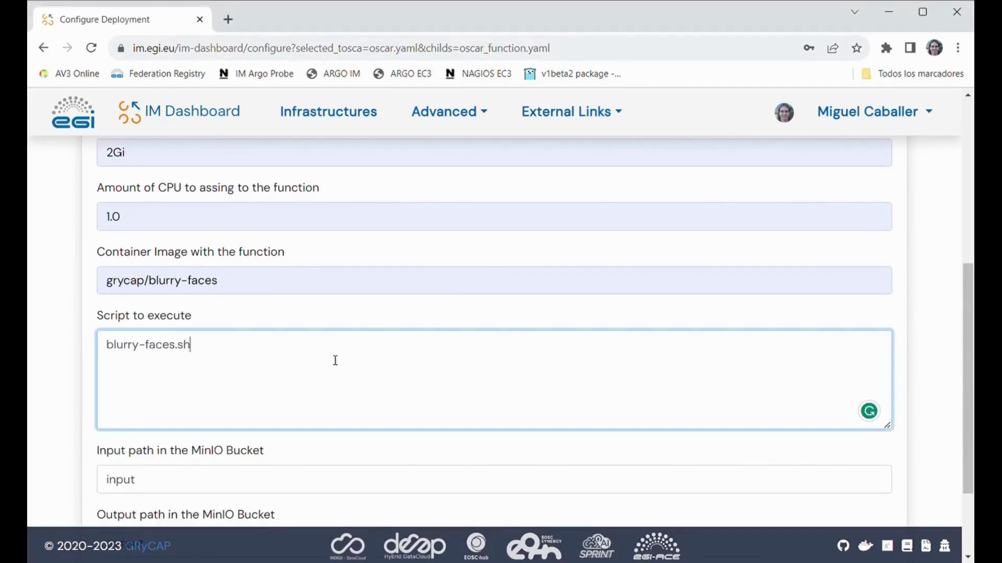
scroll(335, 360, "down", 3)
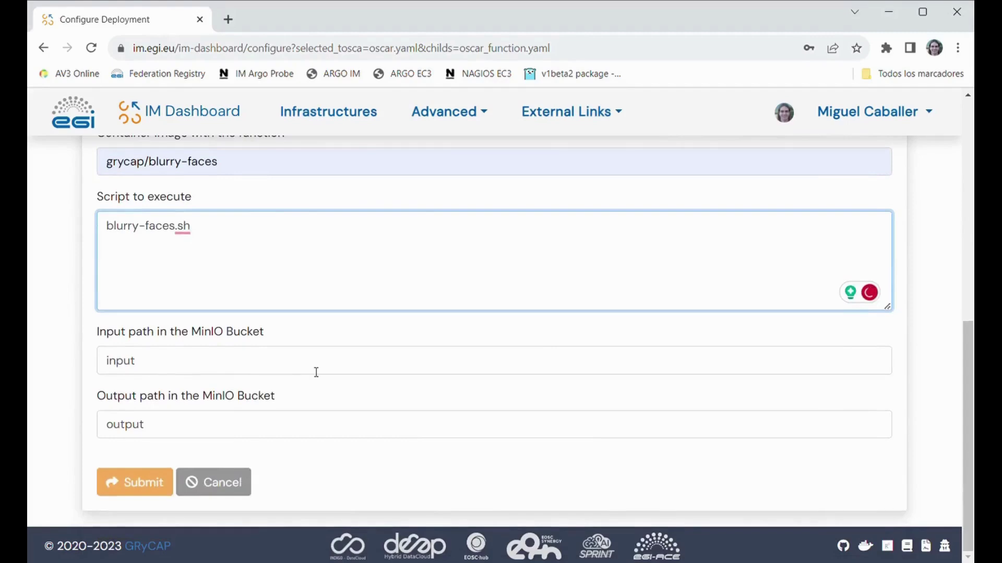
scroll(307, 339, "up", 5)
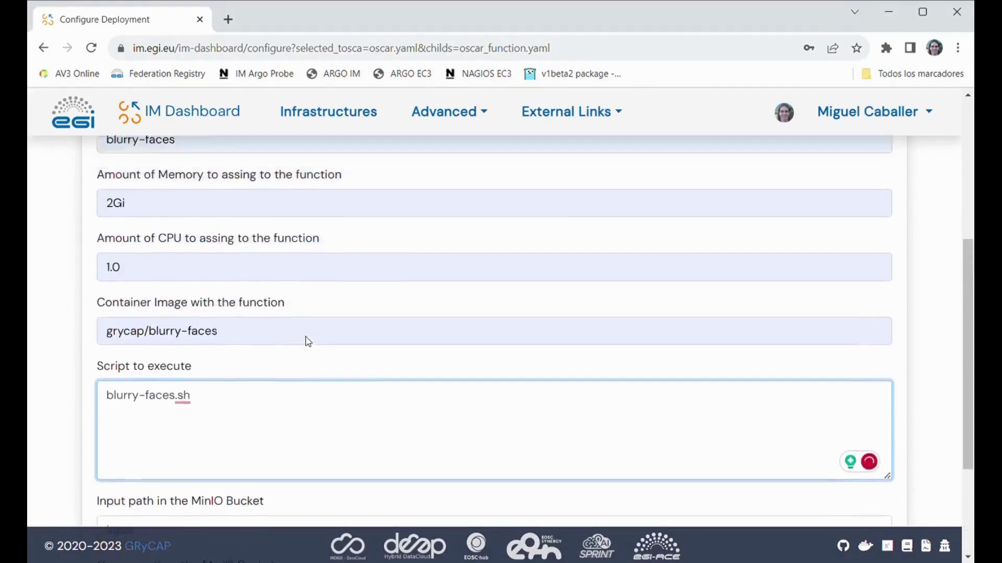
- Select Horsemen as the cloud site in Cloud Provider Selection
left_click(603, 206)
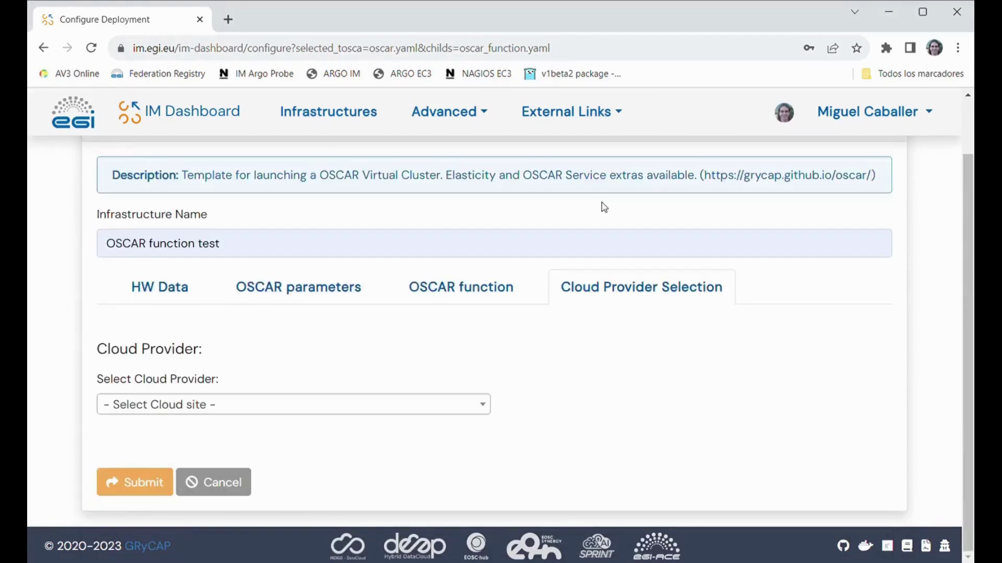
left_click(251, 410)
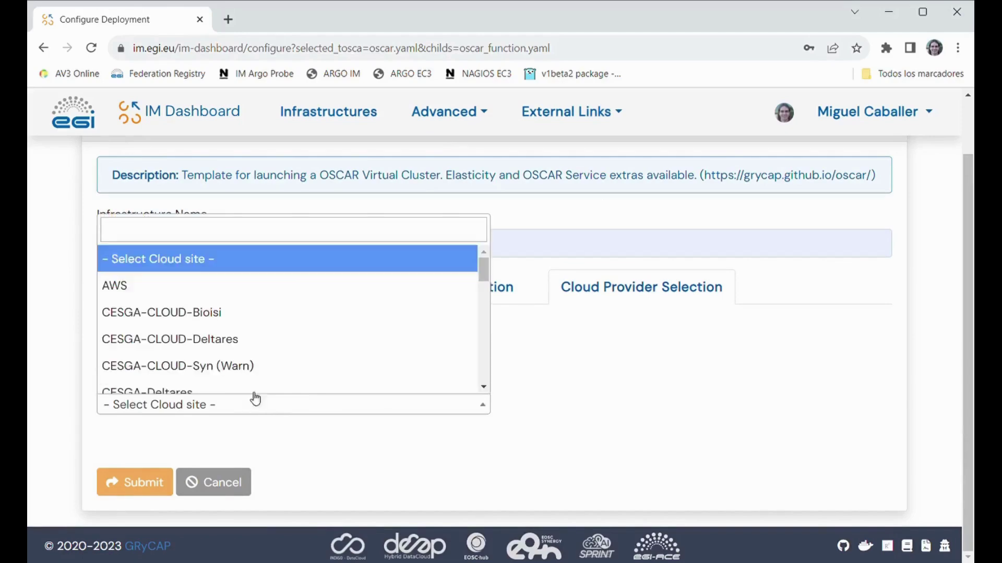
left_click(260, 233)
type("ho")
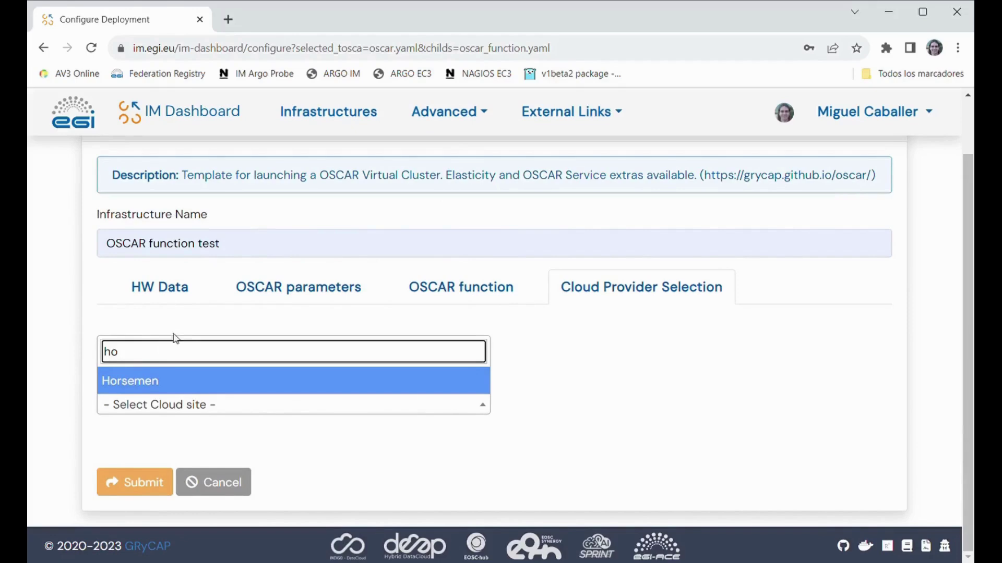
left_click(146, 386)
scroll(145, 386, "down", 2)
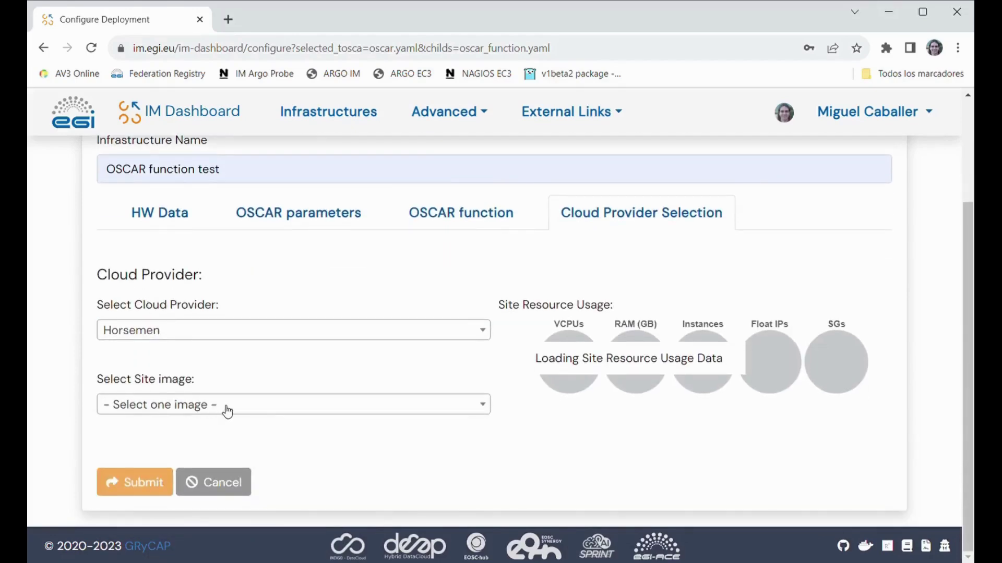
- Choose the Ubuntu 22.04 - IMG site image and submit the deployment
left_click(227, 412)
type("22")
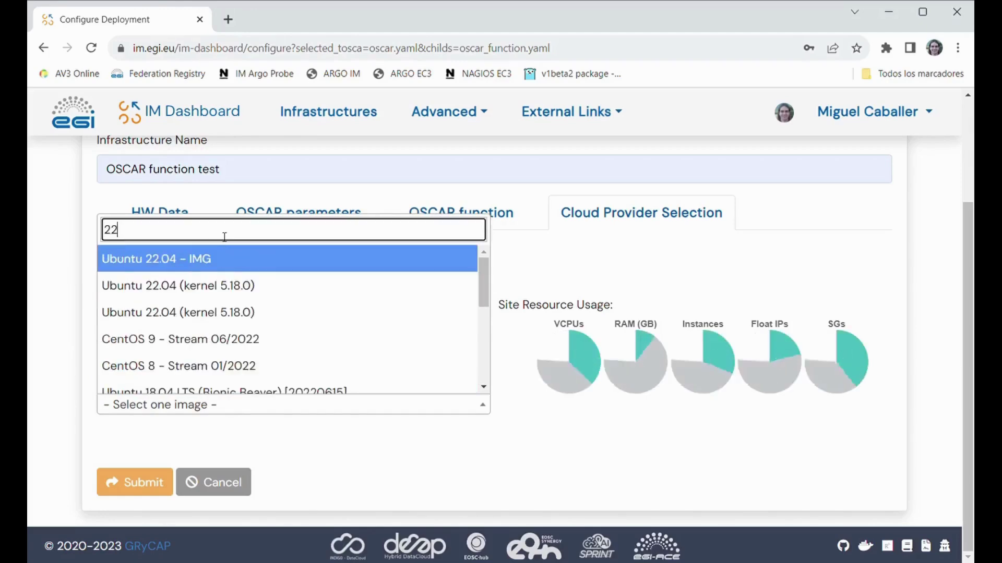
left_click(195, 257)
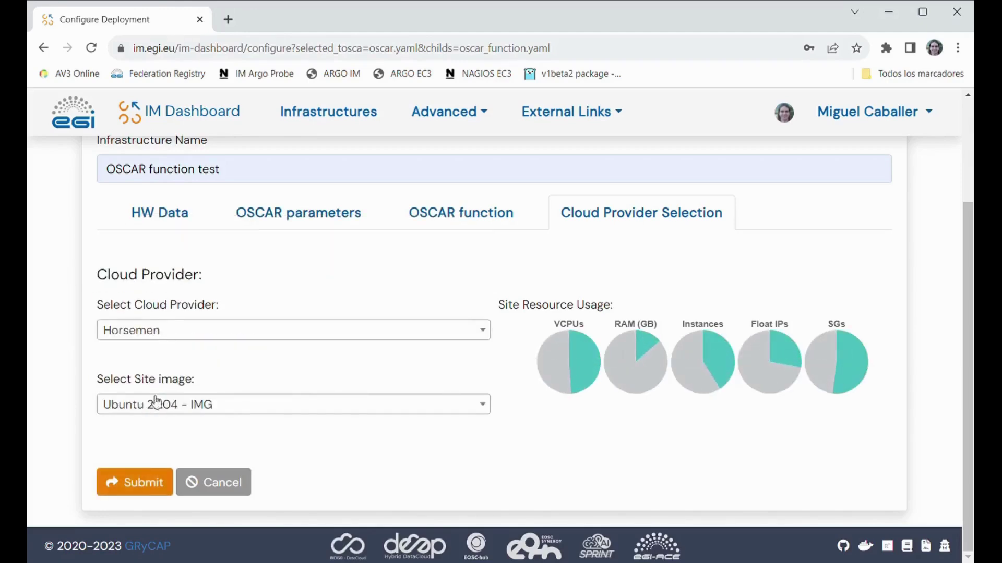
left_click(145, 489)
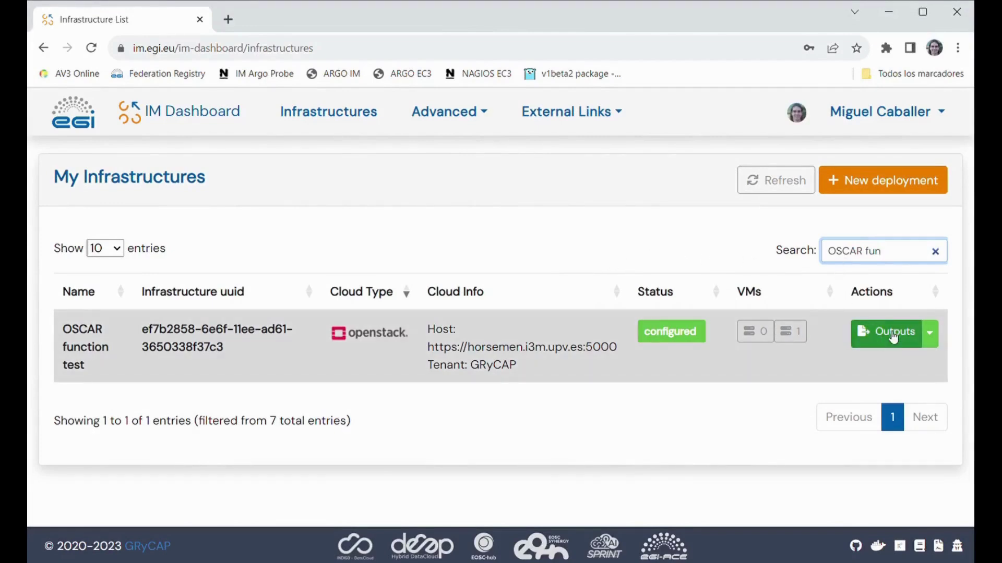
- Show the configured cluster's Outputs to reach the OSCAR UI endpoint
left_click(893, 334)
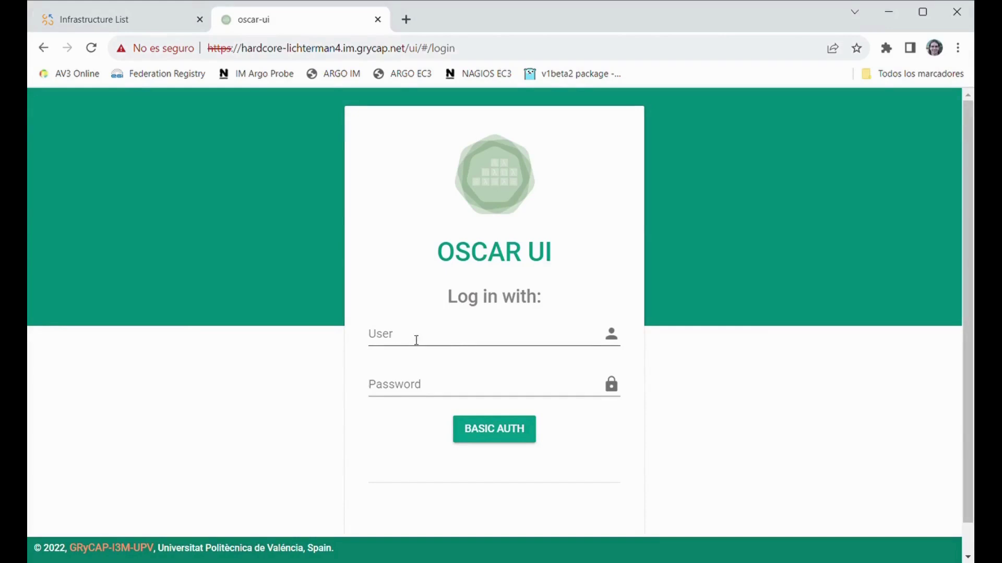
- Log in to OSCAR UI with the cluster's user name and password, then open Minio Storage
left_click(416, 340)
type("oscar")
key("Tab")
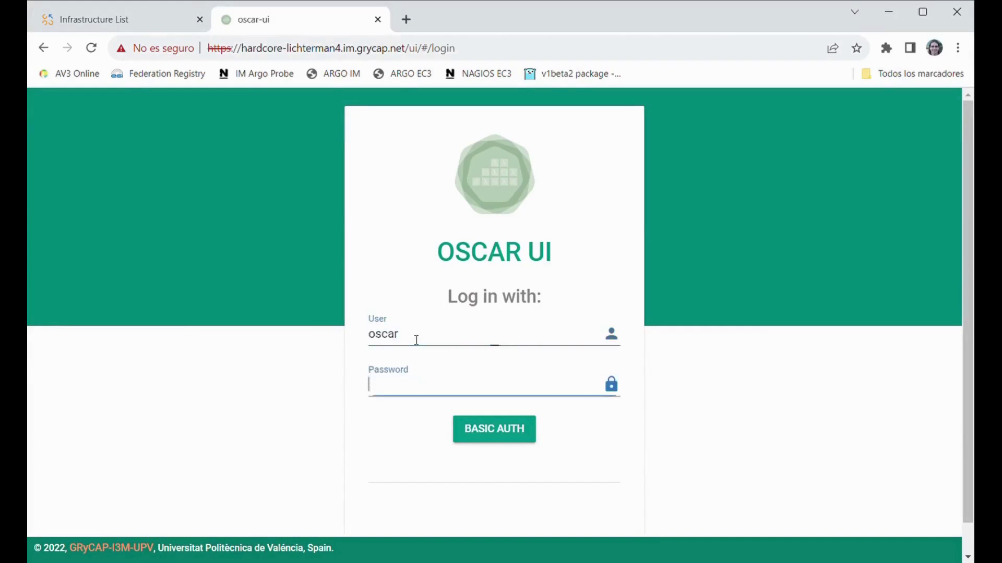
type("oscar123")
left_click(517, 432)
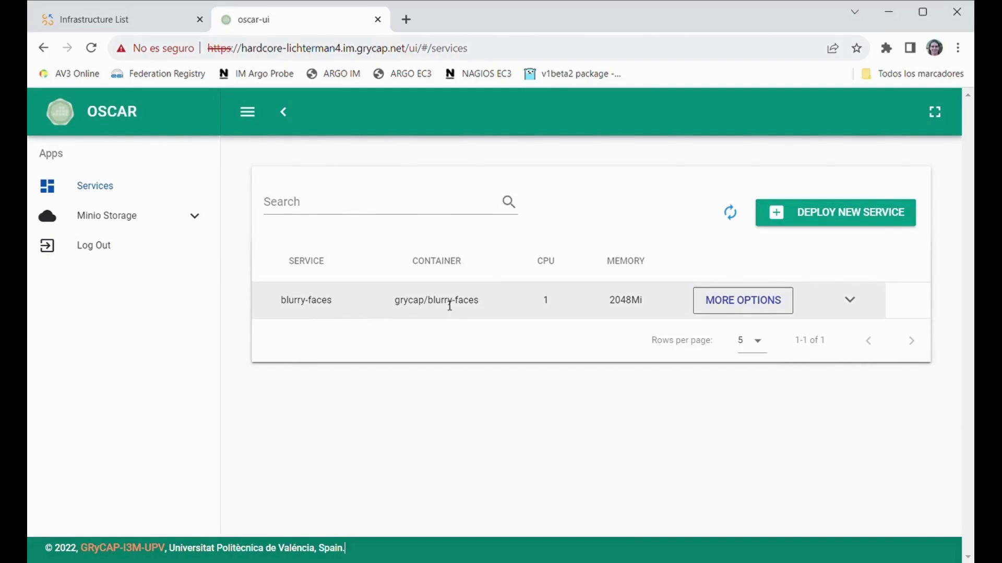
left_click(104, 215)
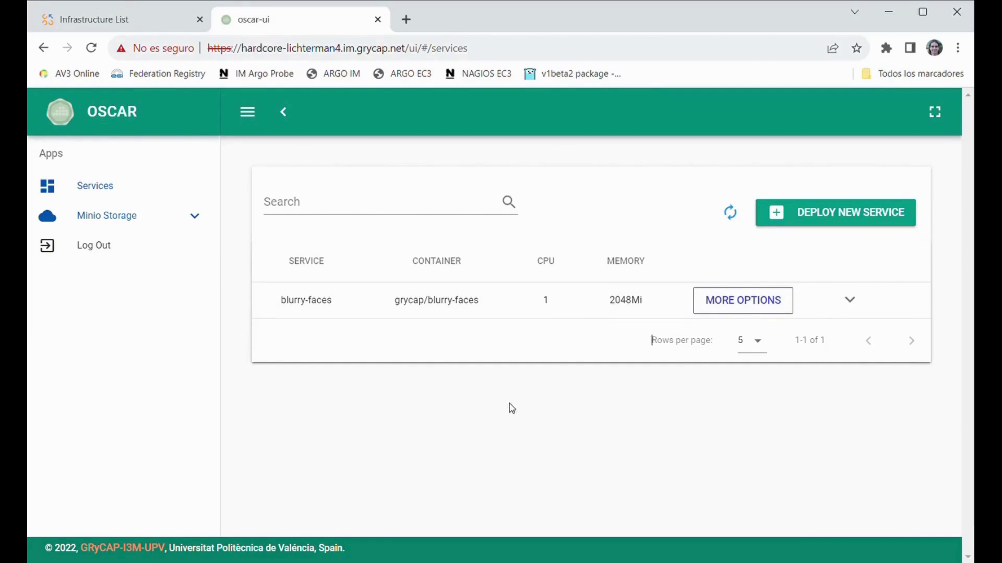
- Upload test-video.mp4 to the input bucket and go back to Services
left_click(199, 221)
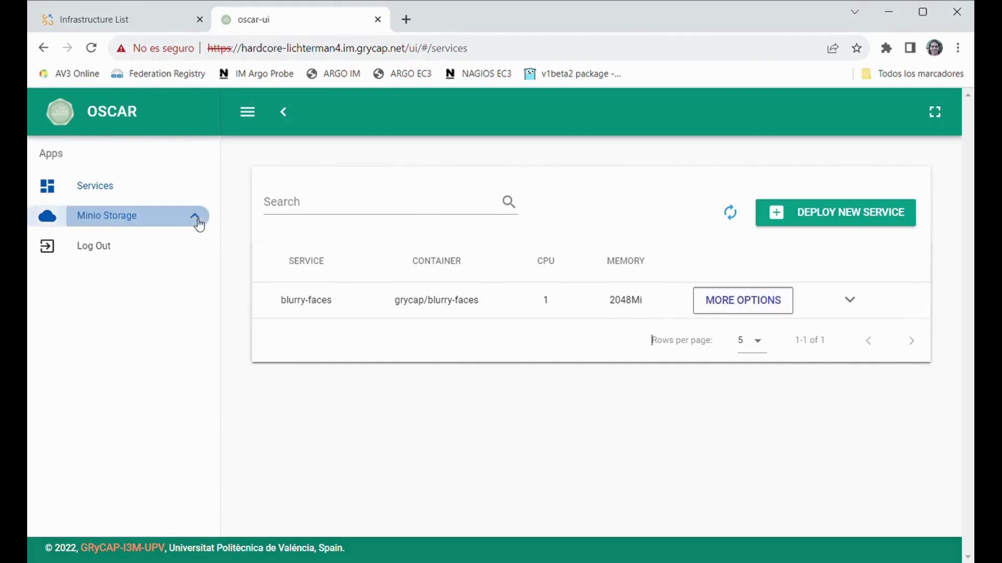
left_click(89, 258)
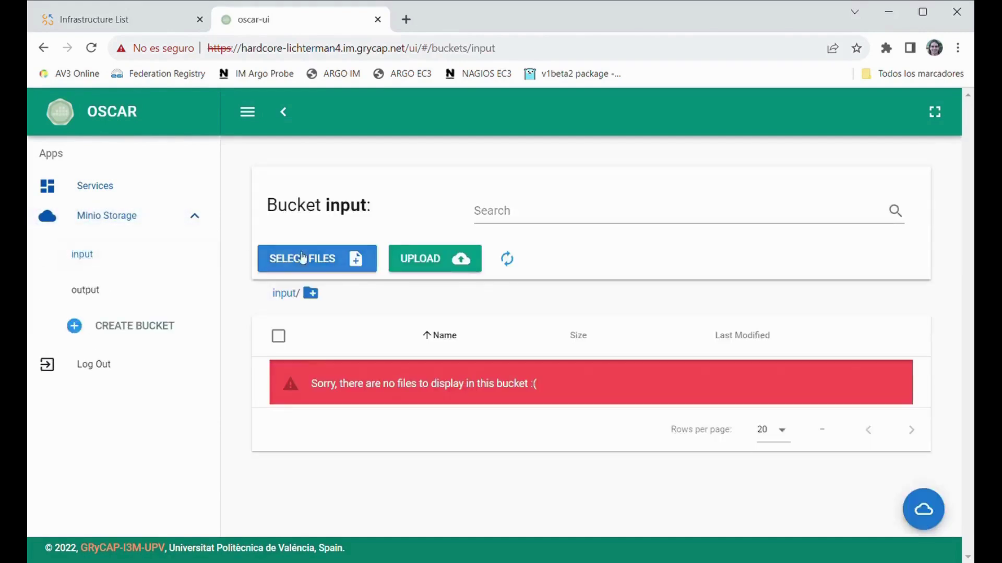
left_click(302, 258)
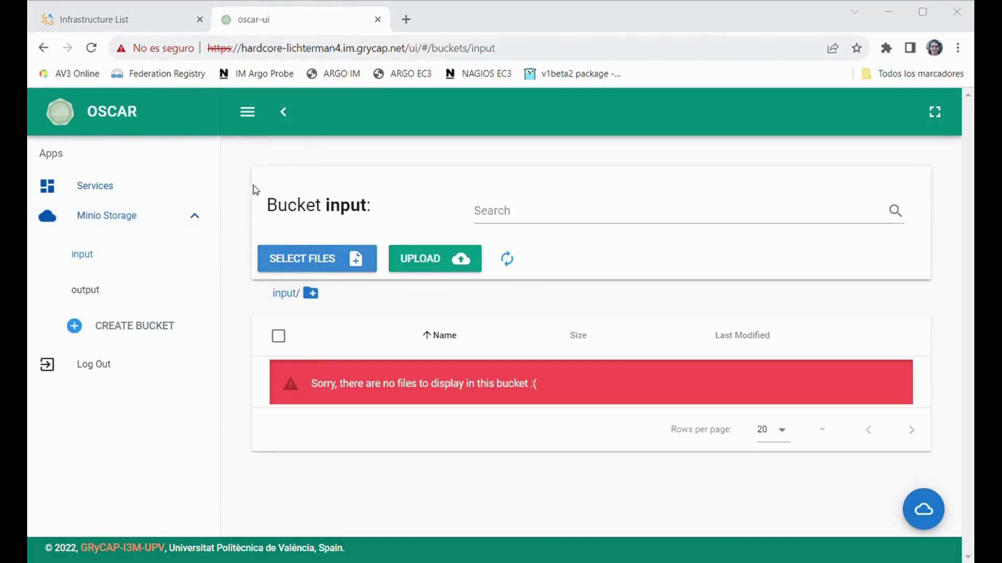
left_click(711, 485)
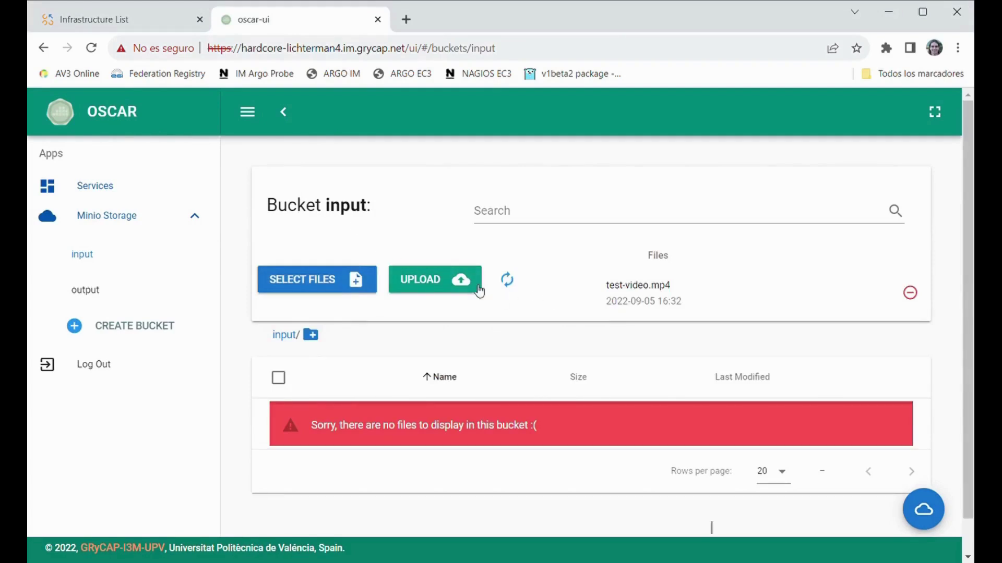
left_click(453, 289)
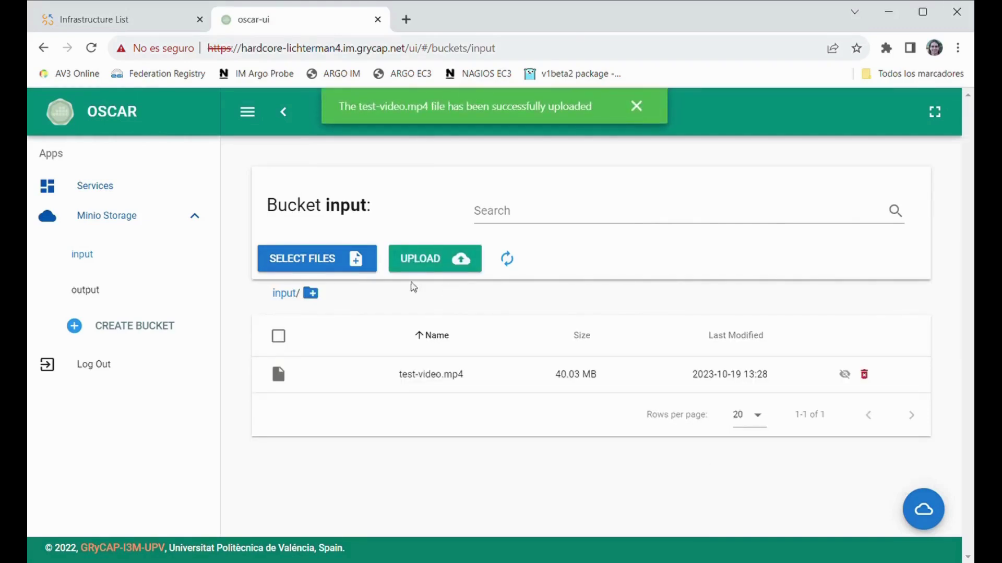
left_click(115, 188)
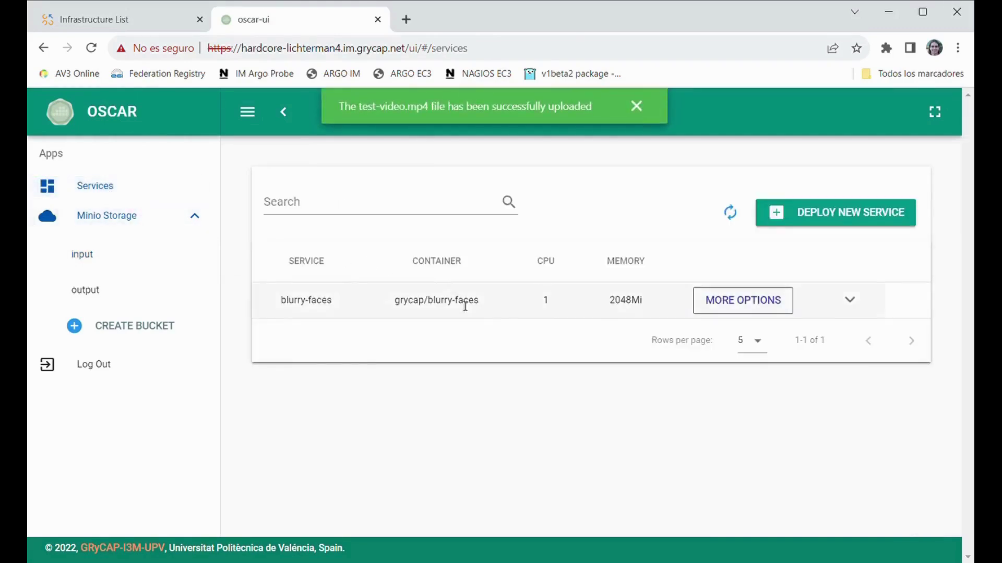
- View the blurry-faces job logs, refresh its status, then open the output bucket
left_click(743, 308)
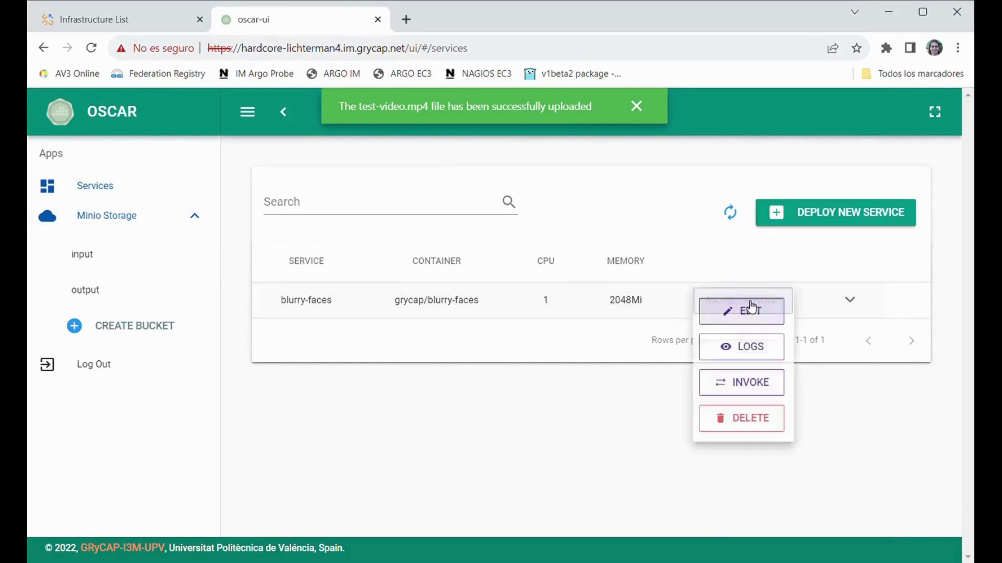
left_click(771, 351)
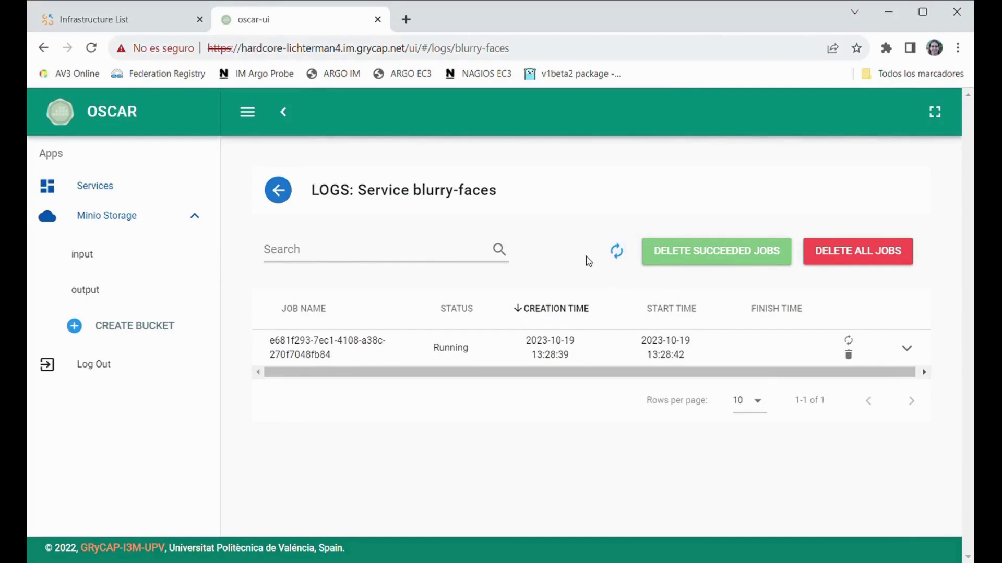
left_click(617, 252)
left_click(94, 290)
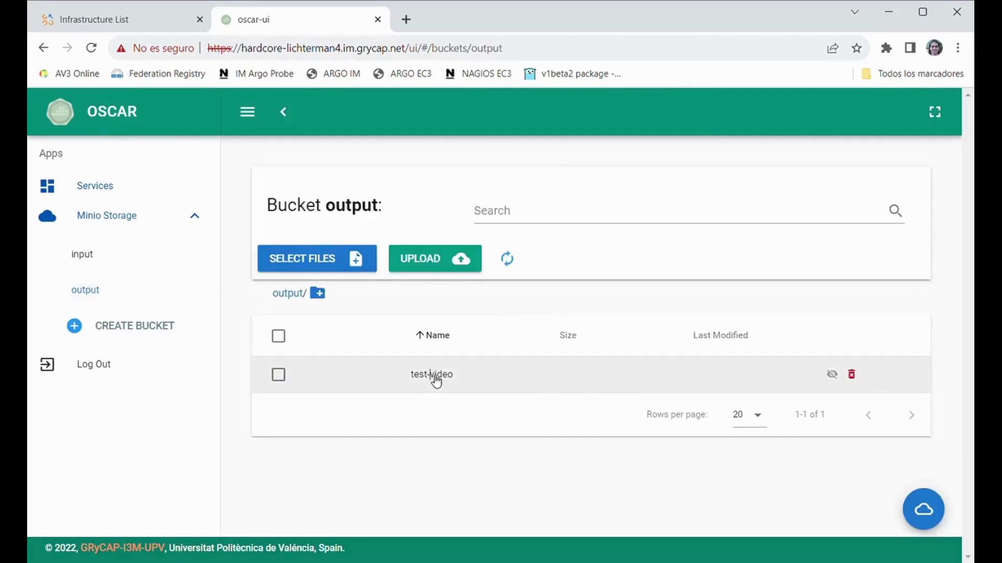
- Open the test-video folder and preview the img10.jpg frame, then close the preview
left_click(433, 374)
scroll(488, 367, "down", 1)
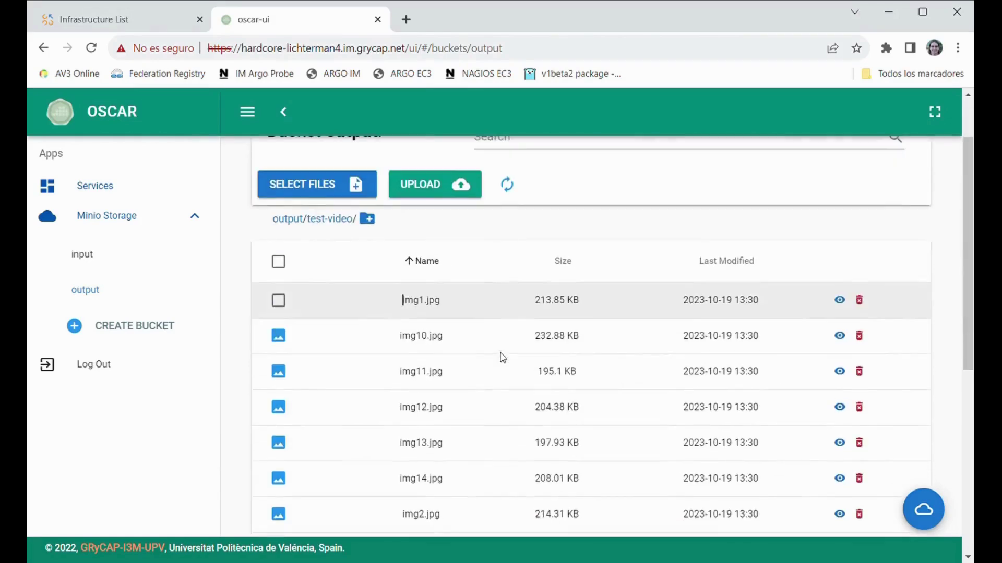
left_click(839, 335)
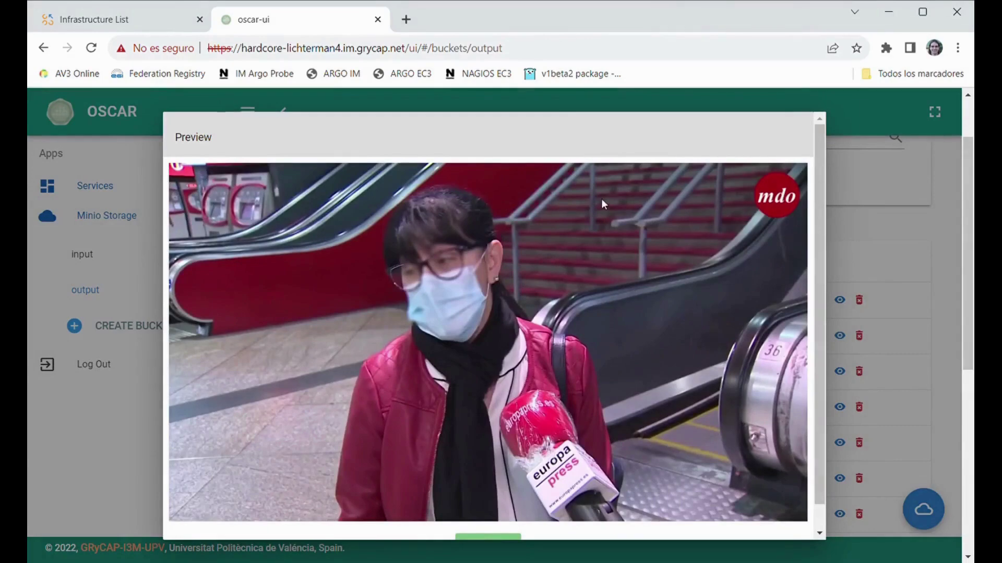
scroll(601, 199, "down", 1)
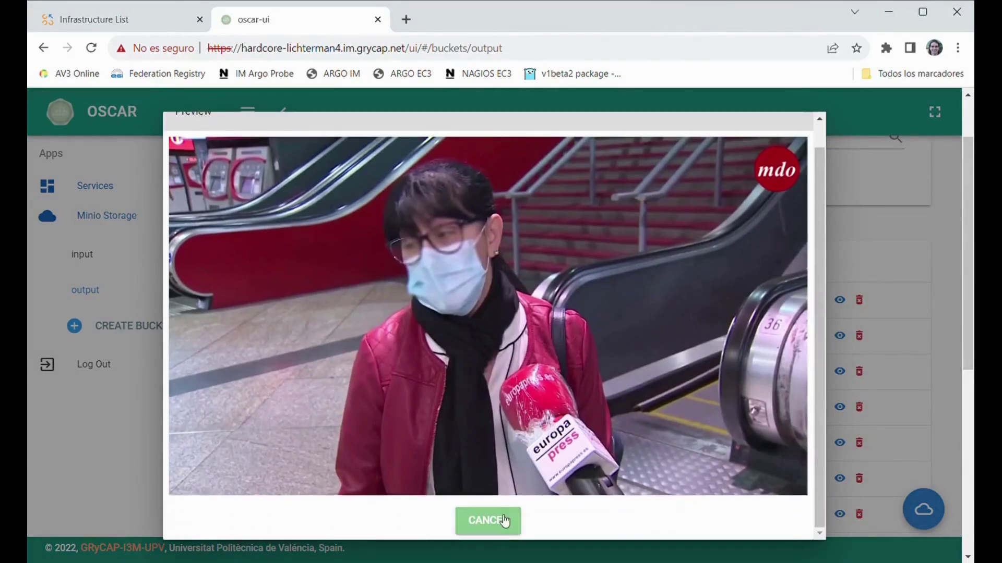
left_click(487, 521)
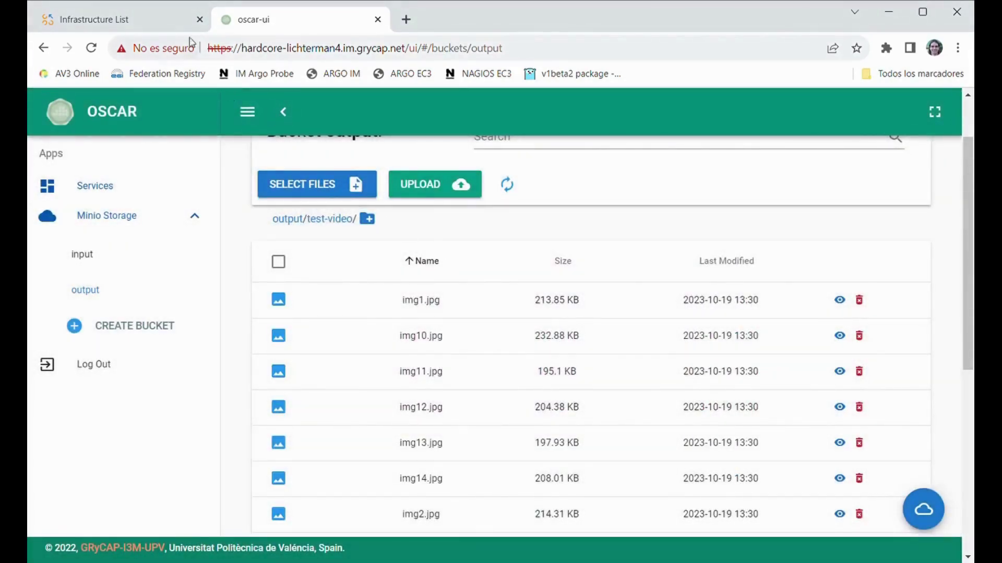
- Delete the OSCAR function test infrastructure via its Actions menu and dismiss the notice
left_click(170, 26)
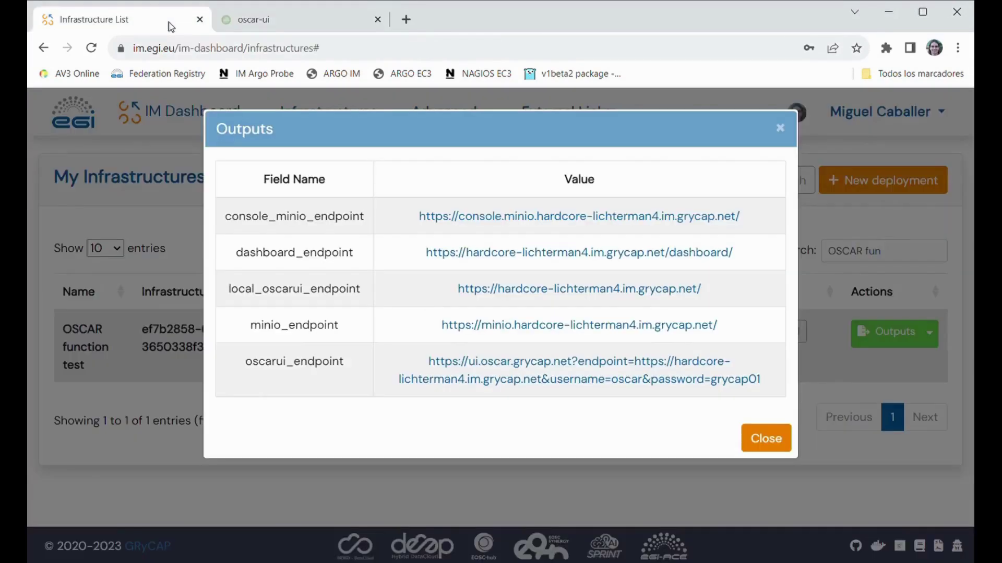
left_click(776, 445)
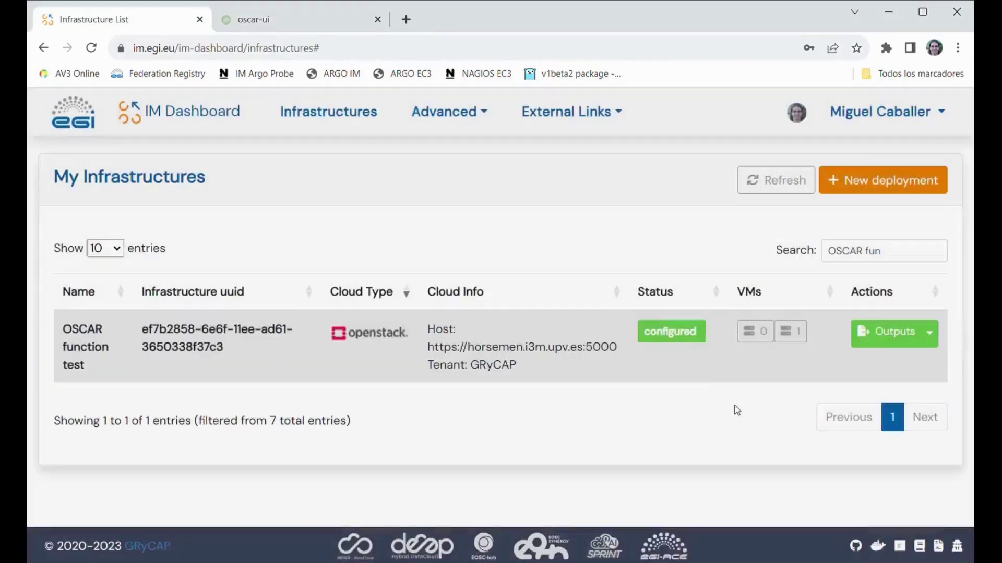
left_click(930, 334)
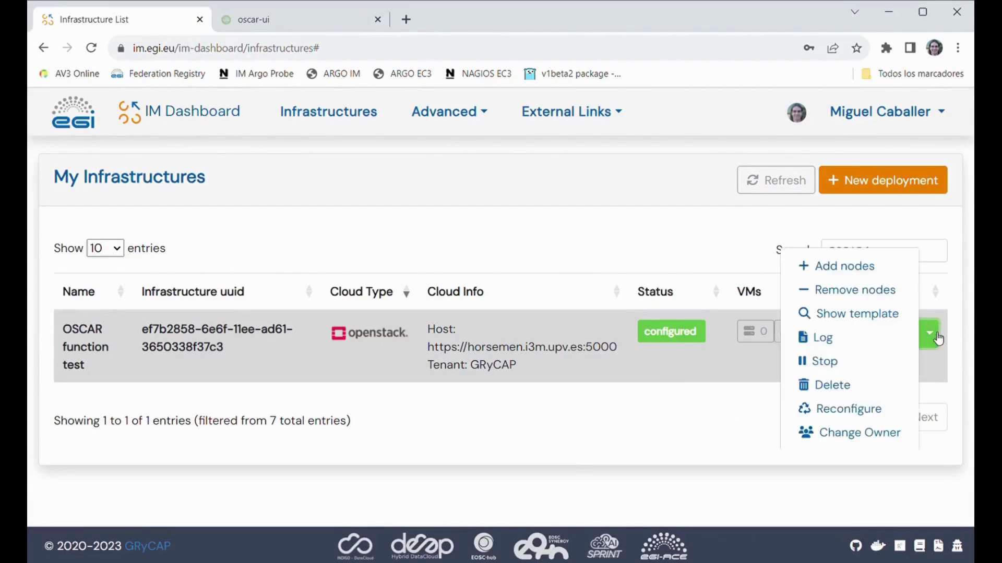
left_click(867, 385)
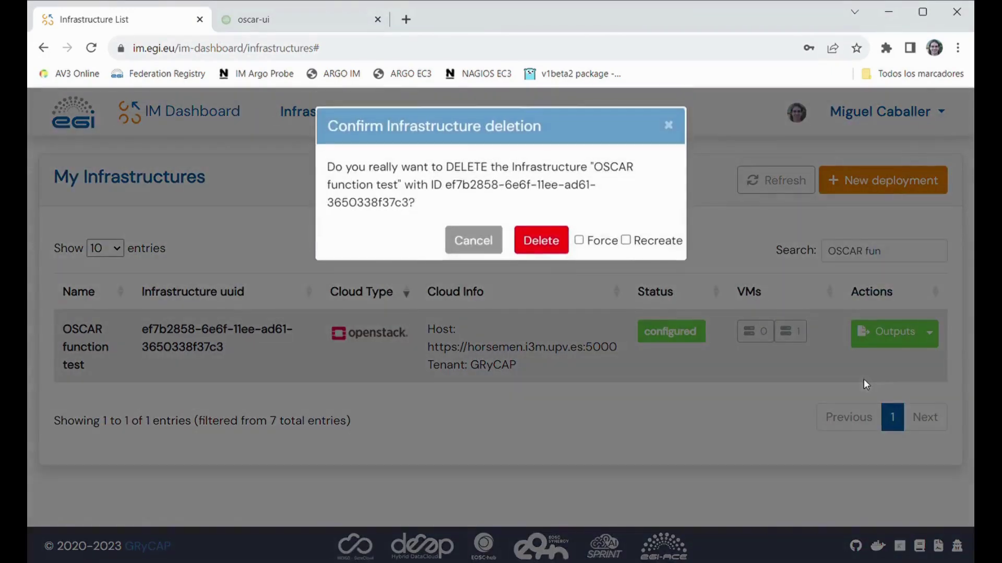
left_click(559, 249)
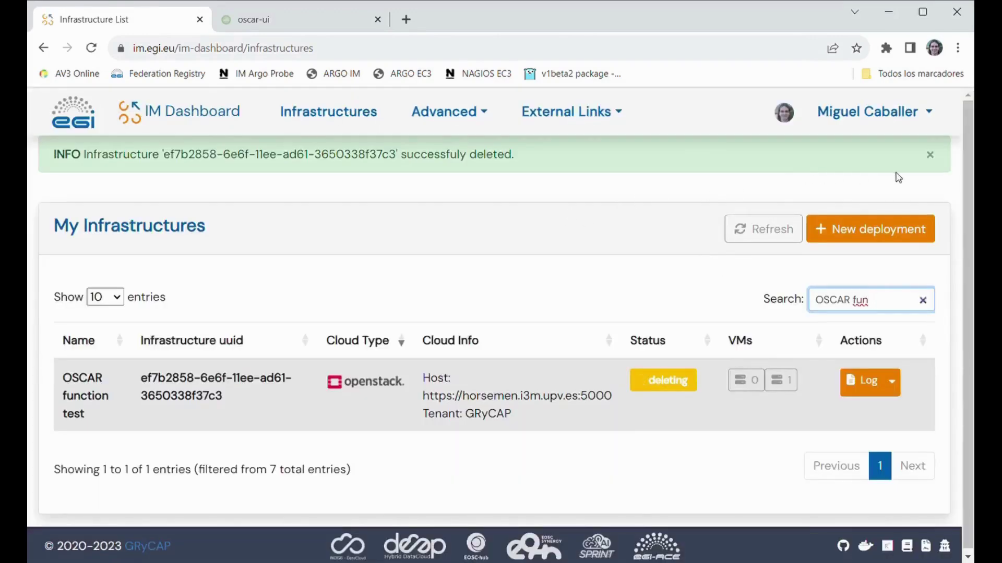
left_click(929, 155)
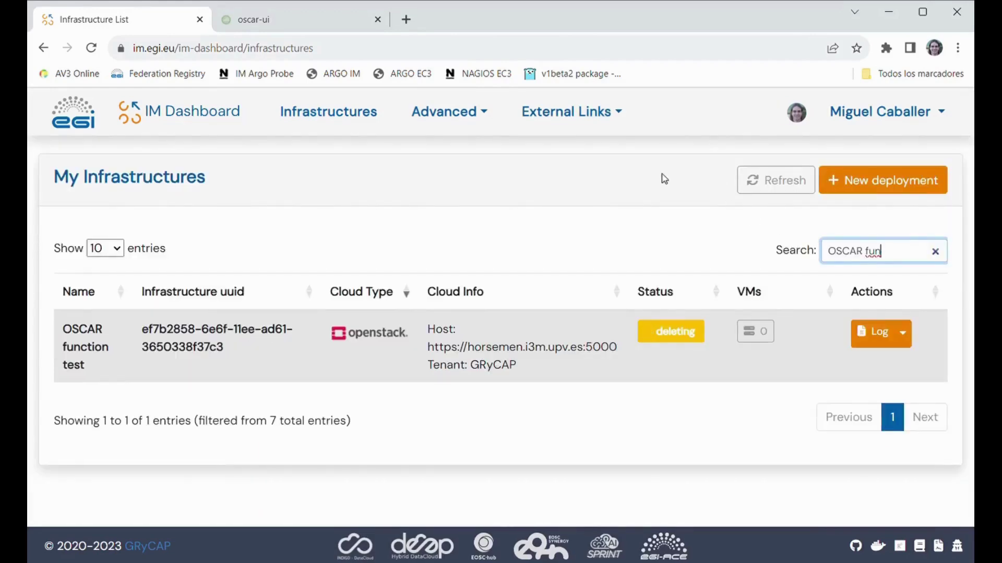